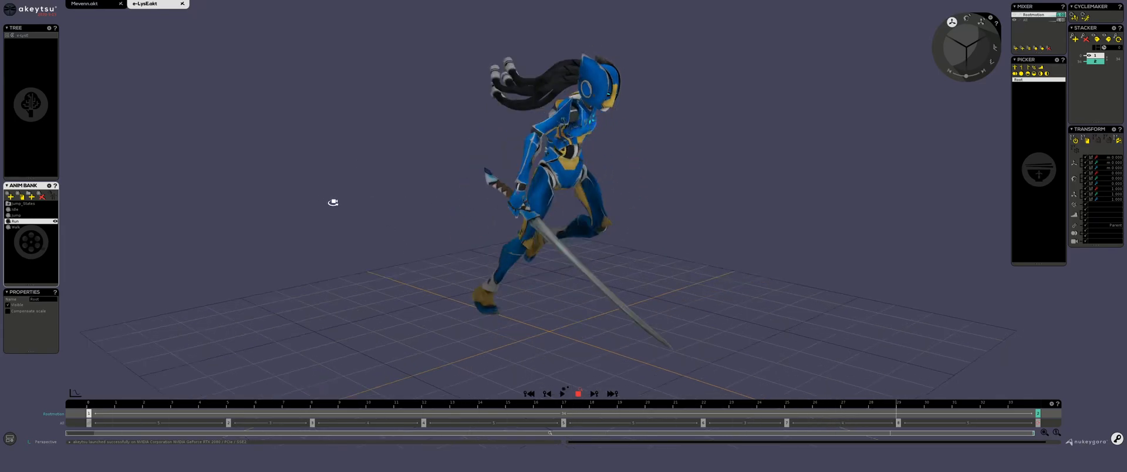
Switch to the All layer of the run animation and select all of its keys on the timeline
middle_click_drag(507, 207, 723, 210)
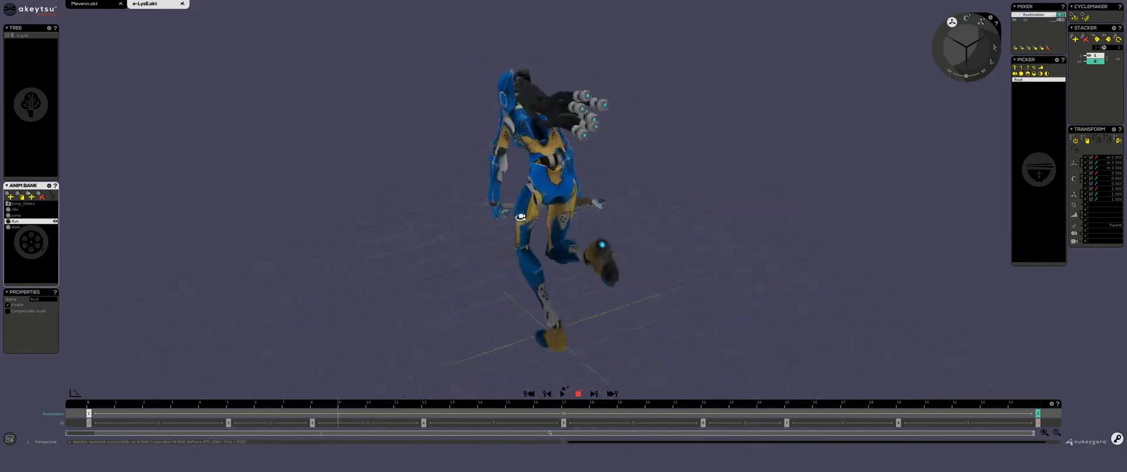
middle_click_drag(520, 217, 375, 198)
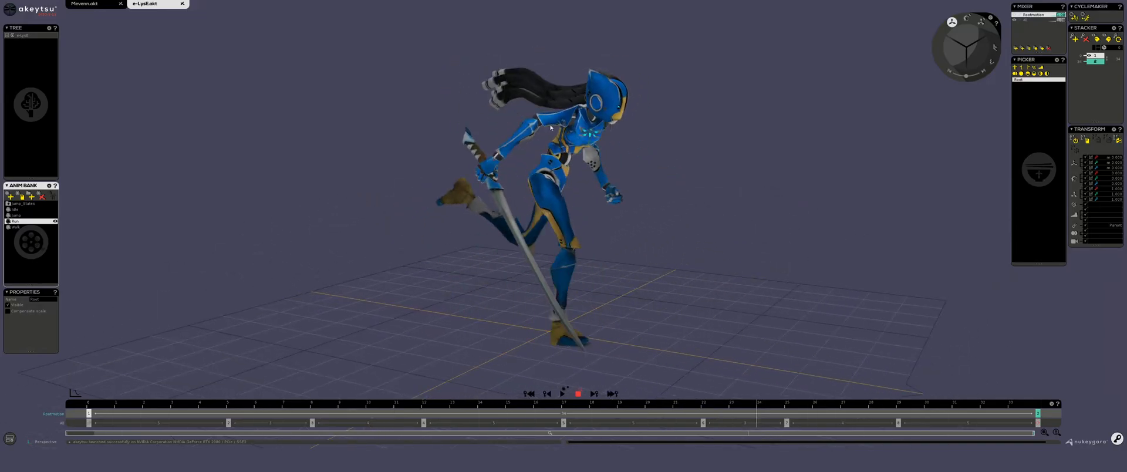
left_click(184, 423)
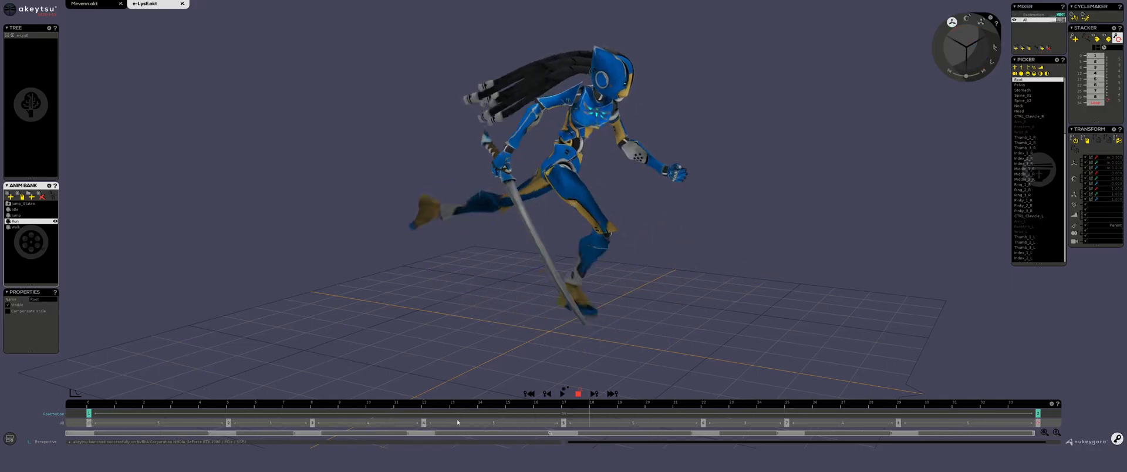
left_click(89, 423)
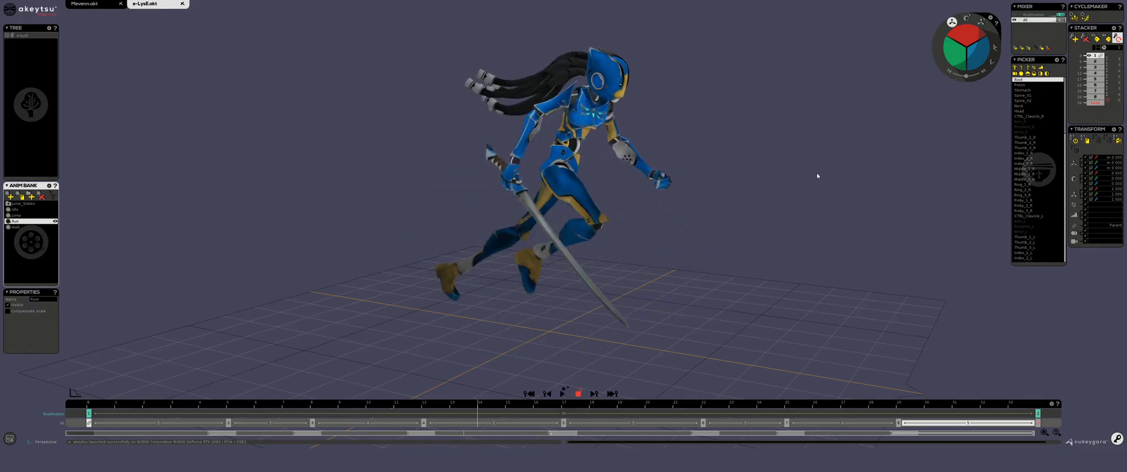
key("ctrl+a")
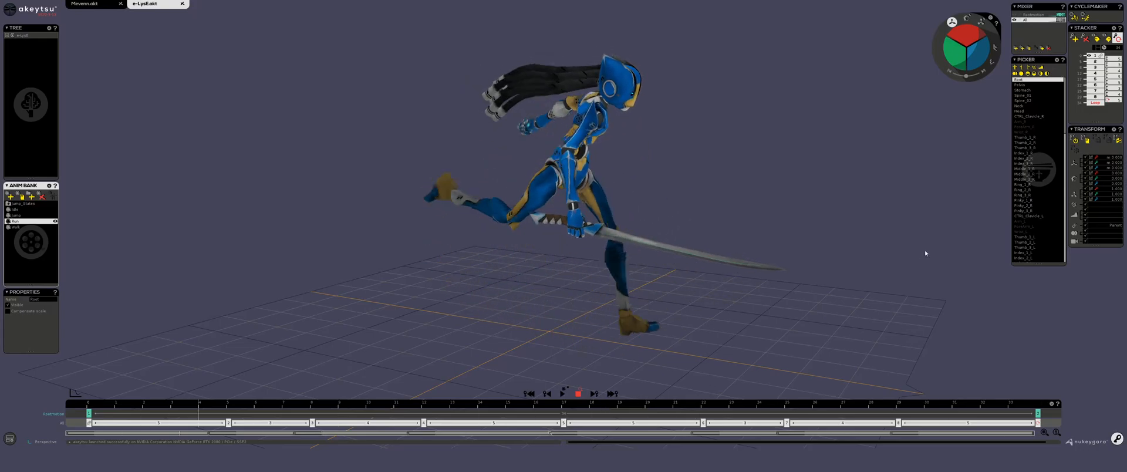
Look through the Shortcut Manager down to the Stacker, Timebar and Transform shortcuts, and close it
left_click(9, 438)
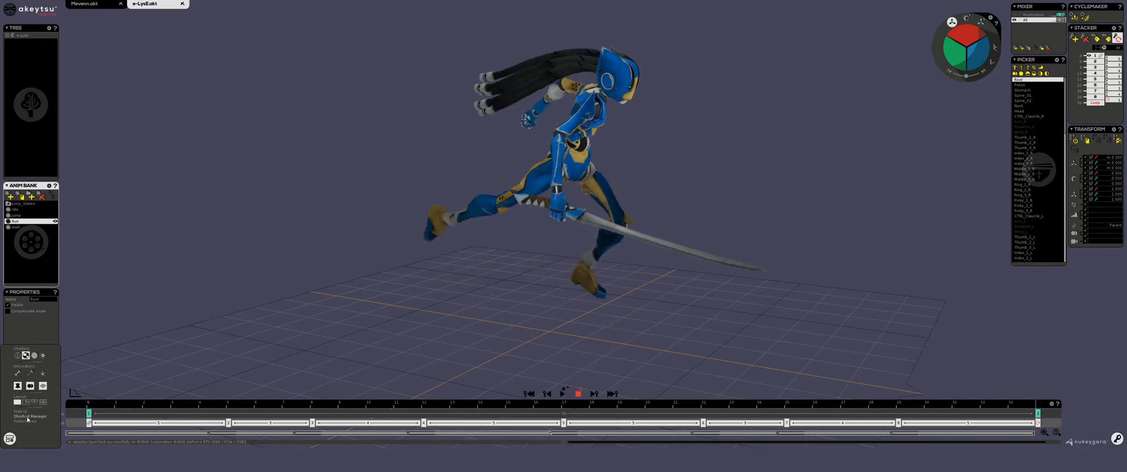
left_click(28, 417)
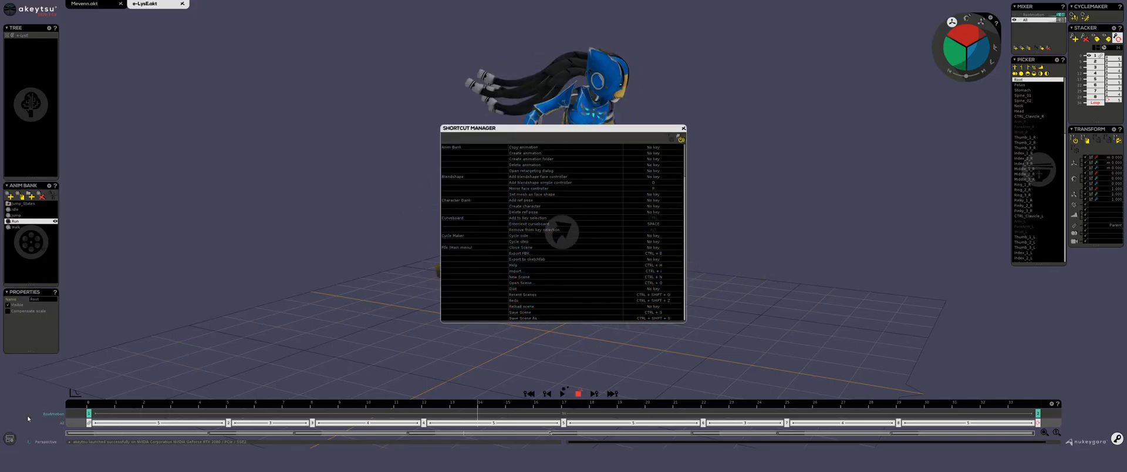
scroll(527, 238, "down", 20)
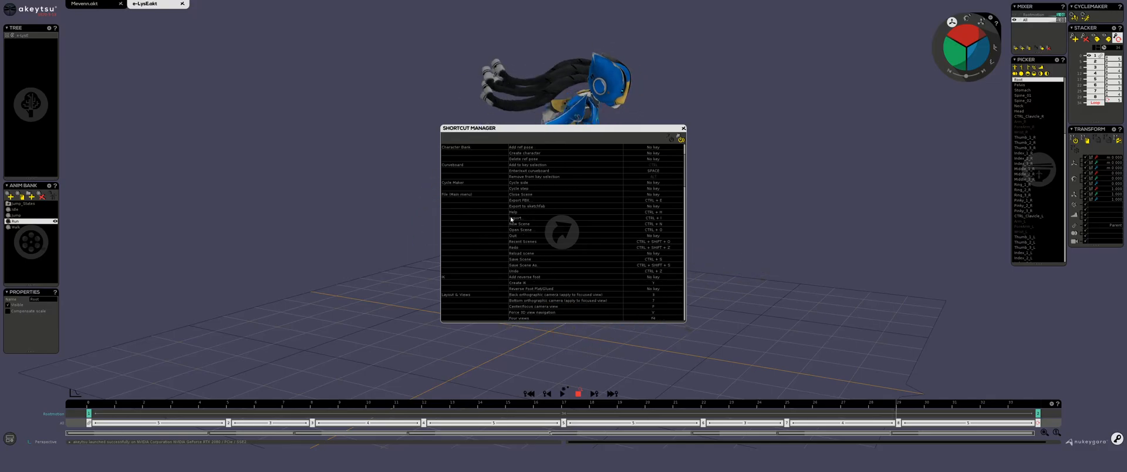
scroll(517, 227, "down", 6)
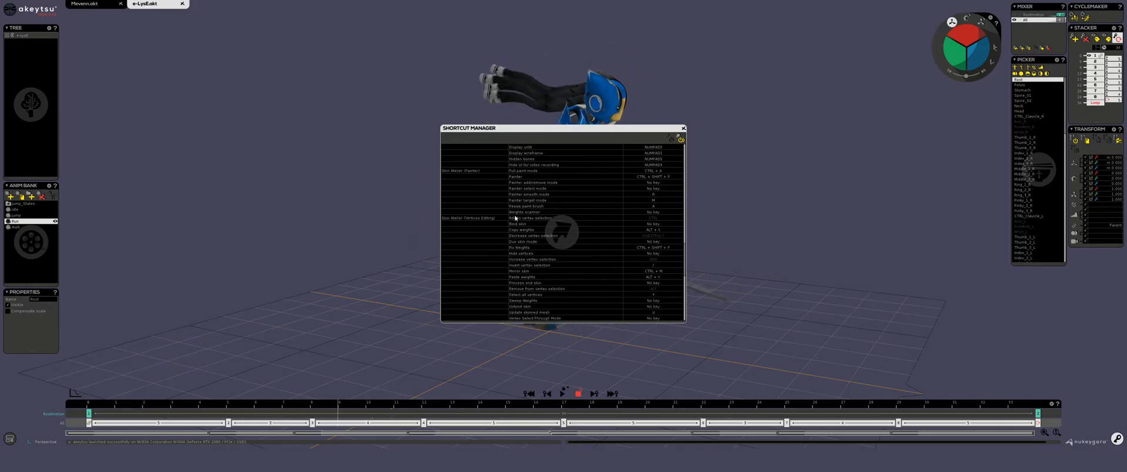
scroll(501, 182, "down", 10)
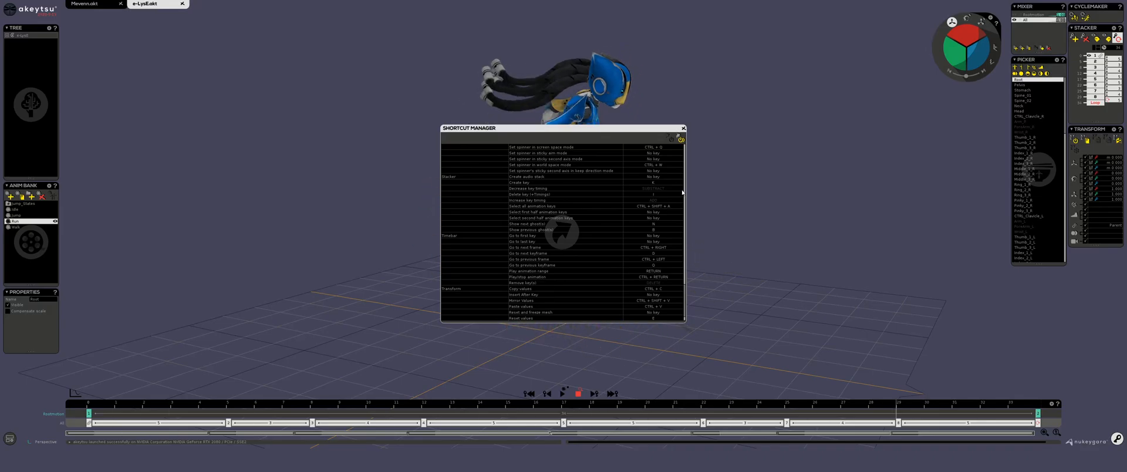
left_click(684, 128)
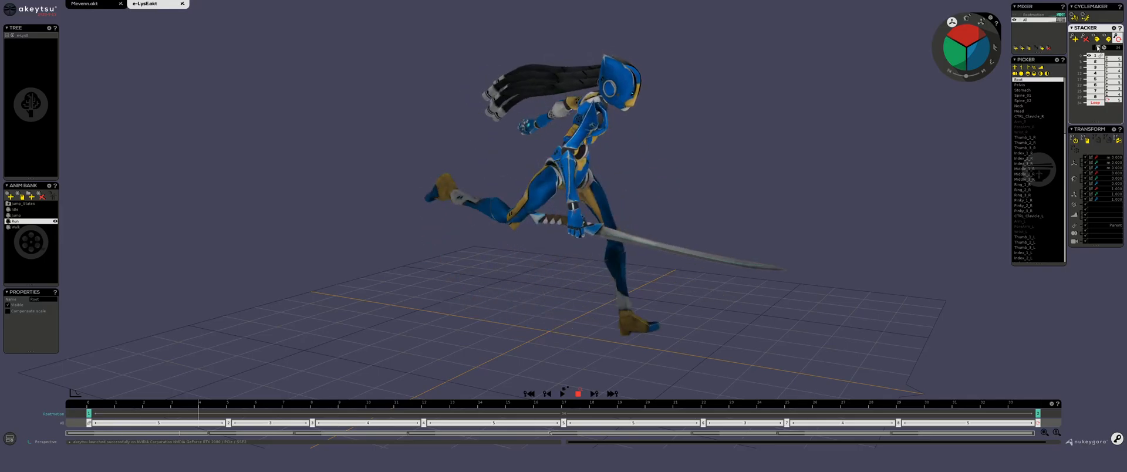
Try selecting only half of the animation keys in the Stacker, and reselect all animation keys
left_click(1098, 48)
left_click(1098, 48)
left_click(1098, 48)
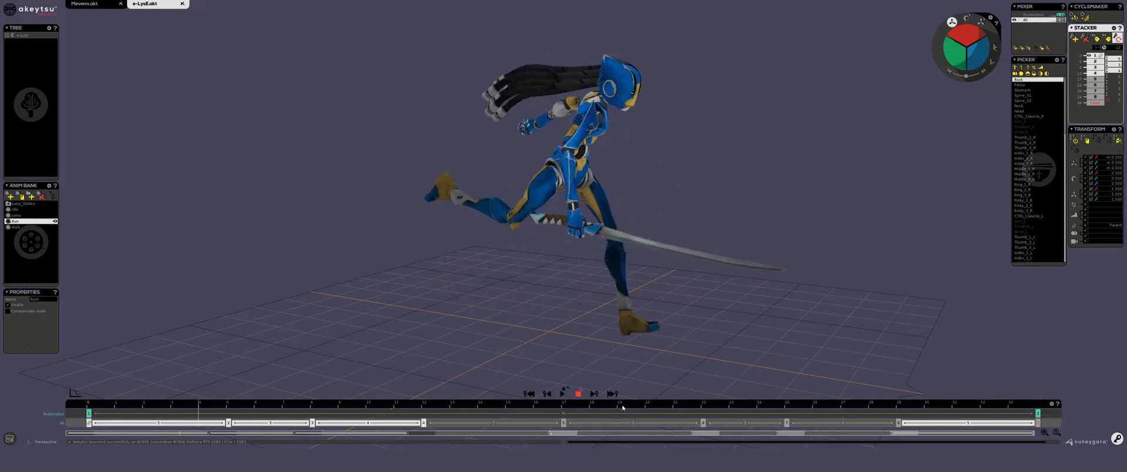
left_click(1093, 49)
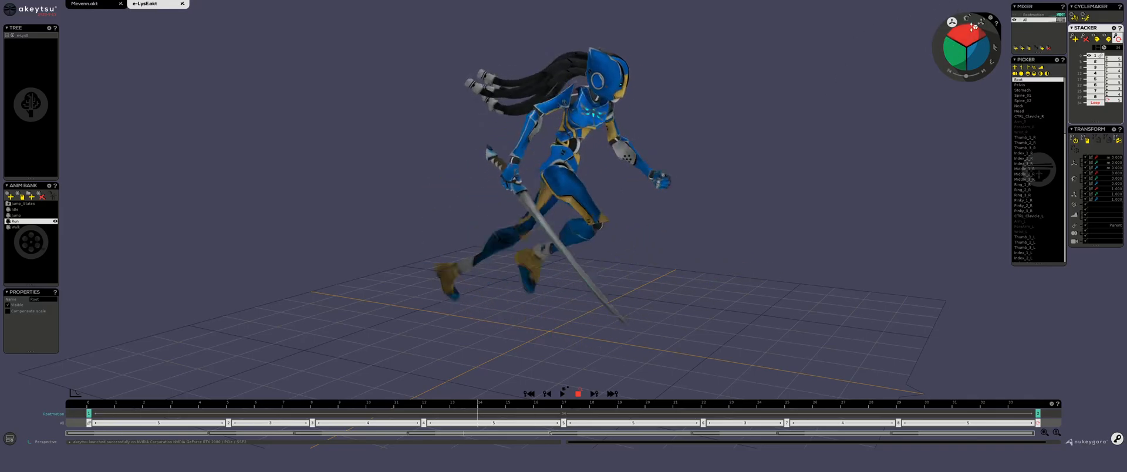
Select the Pelvis and try moving it toward the camera across all selected keys
left_click(1031, 86)
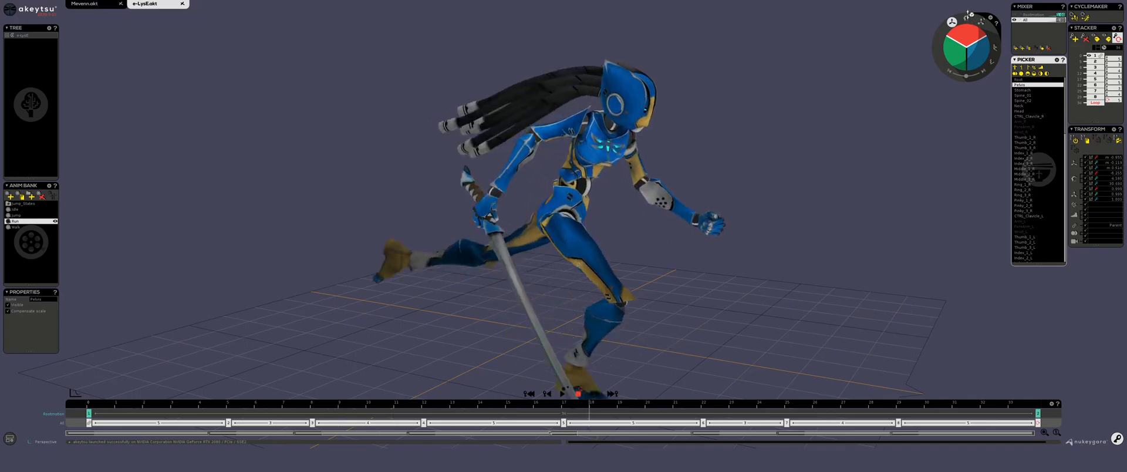
left_click_drag(763, 216, 673, 245, "alt")
key("ctrl+s")
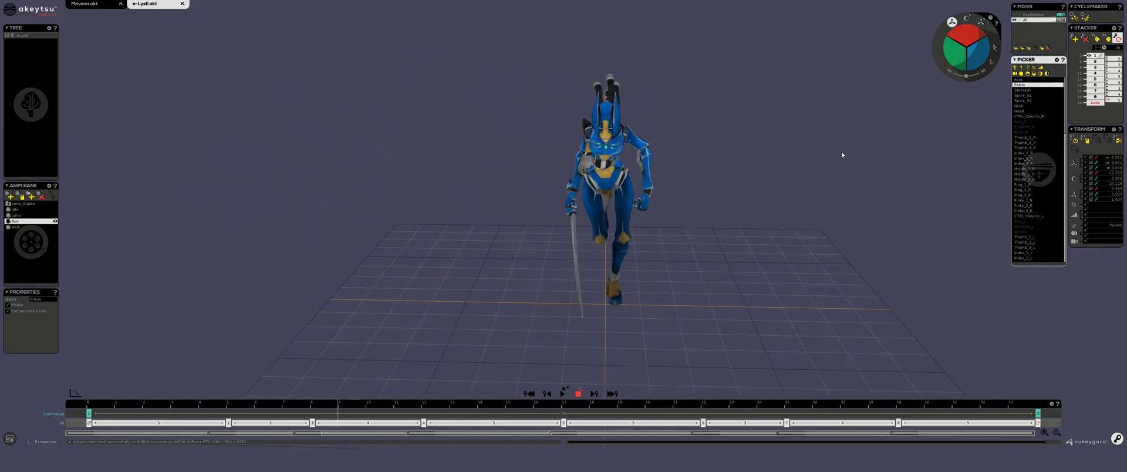
left_click_drag(843, 156, 528, 217, "alt")
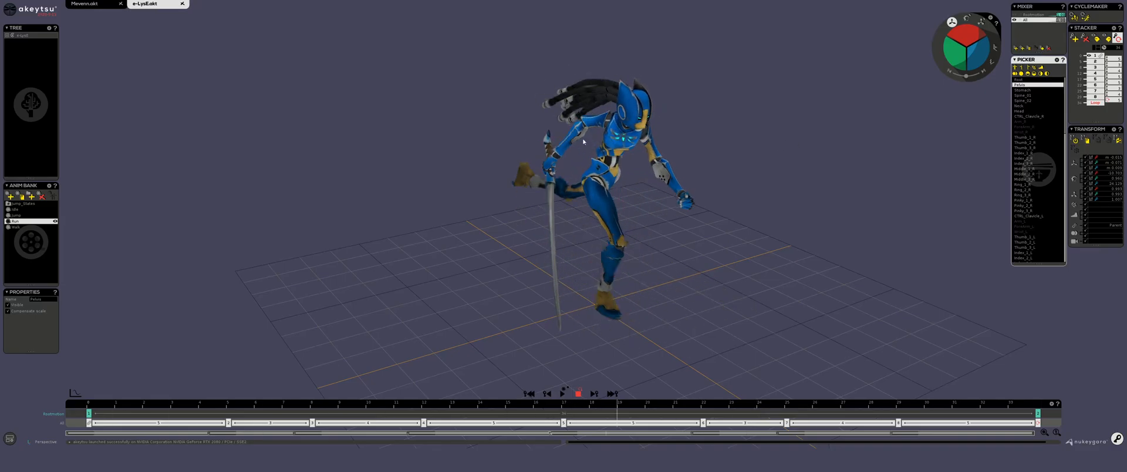
Switch to rotation and try rotating the Pelvis across all selected keys with the Spinner
left_click_drag(826, 136, 986, 40, "alt")
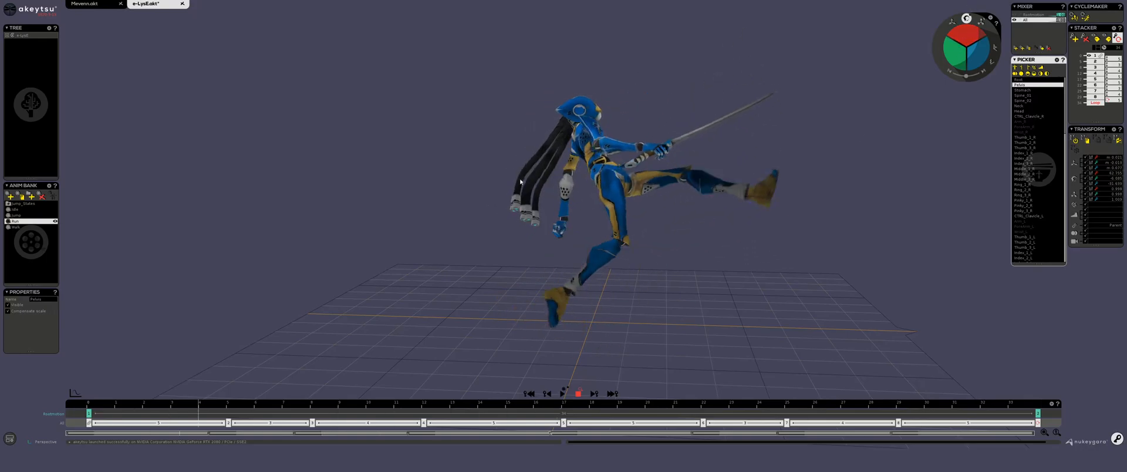
left_click_drag(825, 197, 905, 126, "alt")
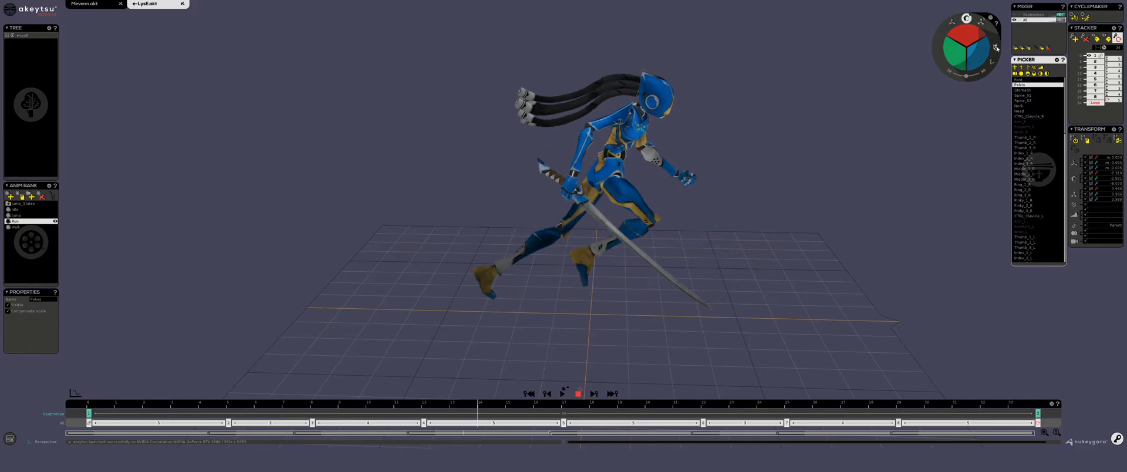
left_click_drag(974, 42, 979, 36)
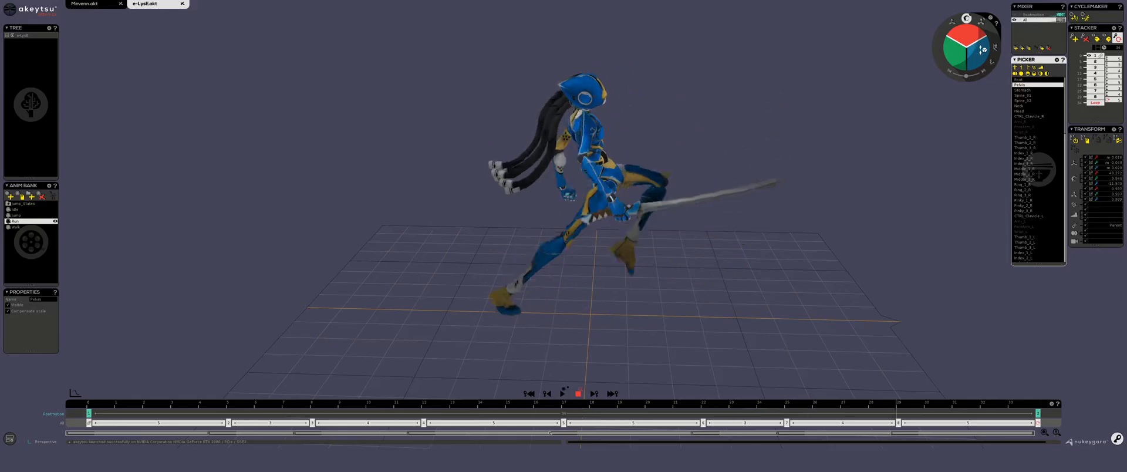
left_click_drag(778, 160, 762, 137, "alt")
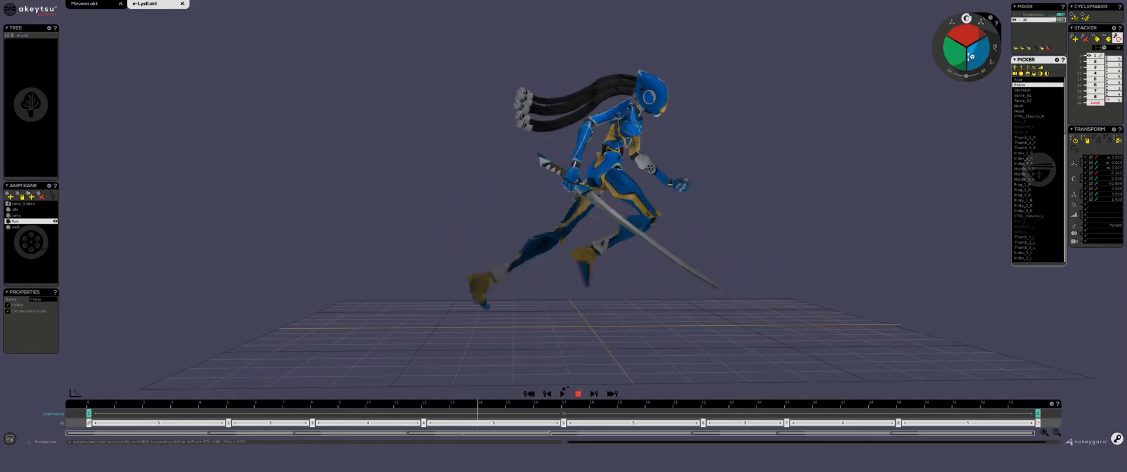
left_click_drag(970, 56, 831, 117)
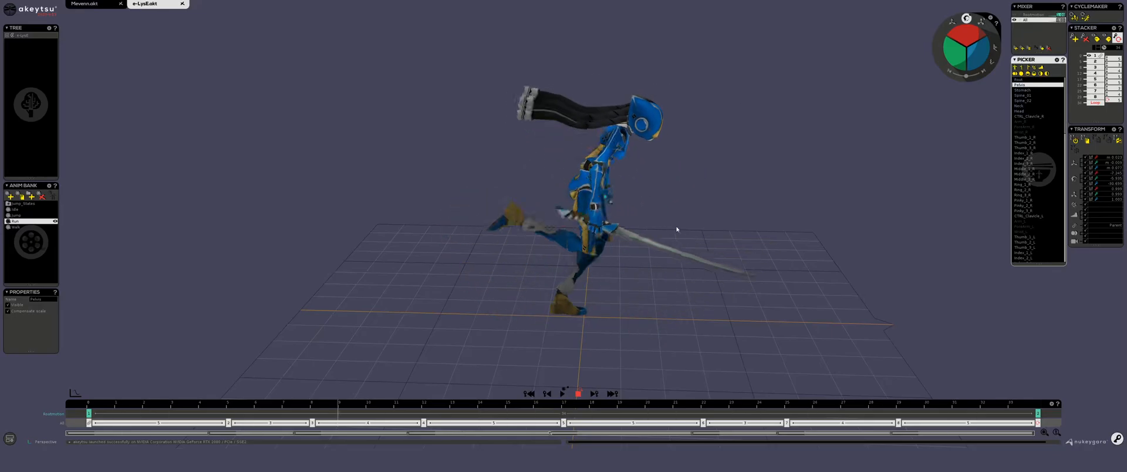
Show the Pelvis's animation curves, shift its highest-amplitude curve slightly up and lower its green curve over the whole cycle
key("c")
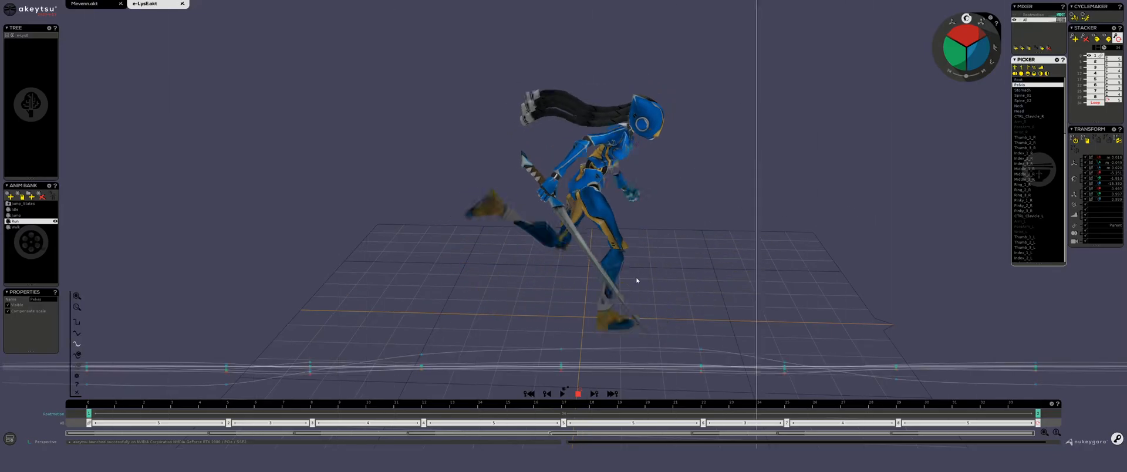
middle_click_drag(752, 305, 753, 145)
right_click_drag(832, 248, 815, 124)
middle_click_drag(814, 123, 828, 276)
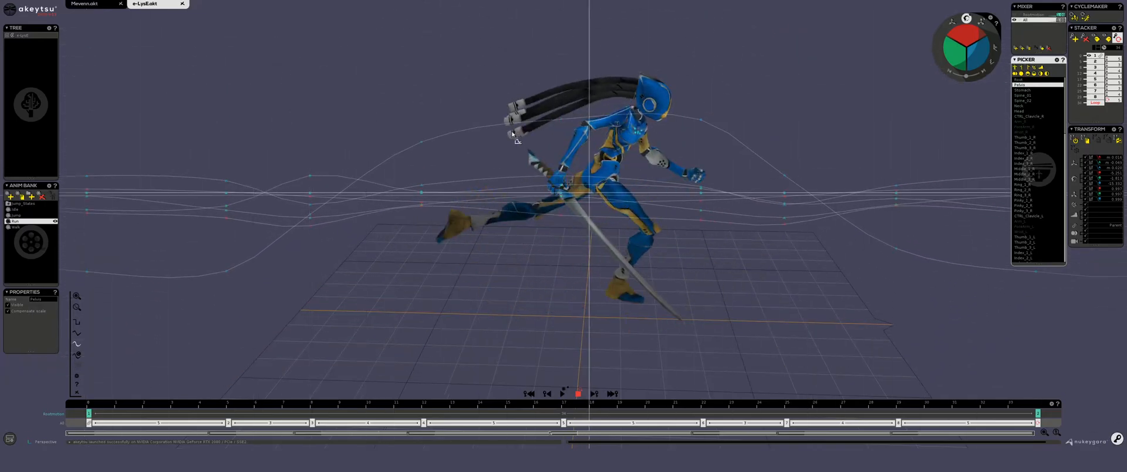
left_click(481, 127)
left_click_drag(481, 127, 546, 138)
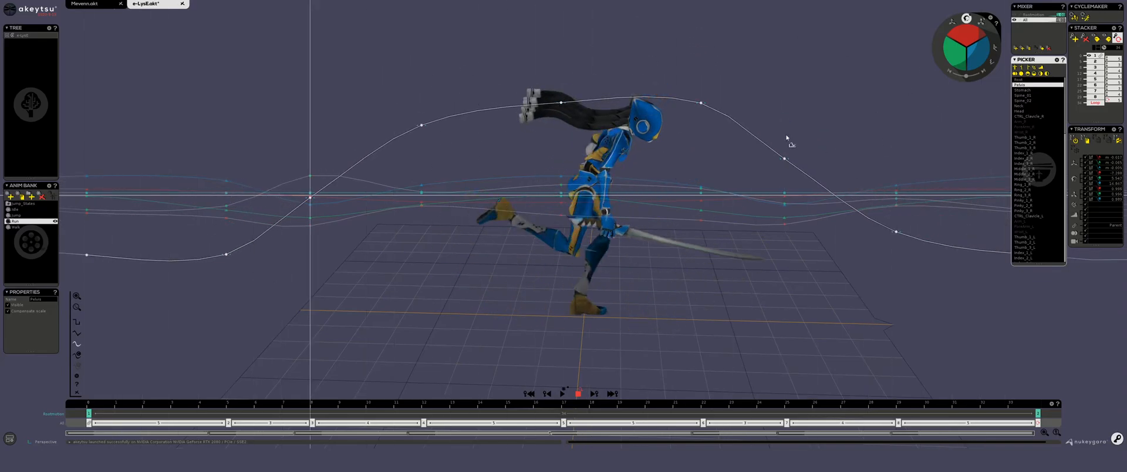
left_click_drag(777, 117, 705, 117, "alt")
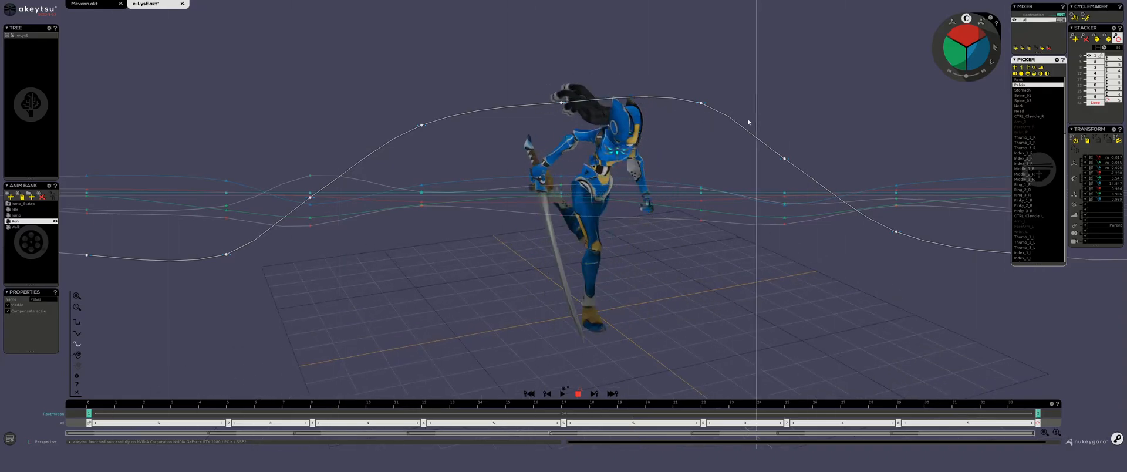
left_click_drag(765, 217, 740, 160)
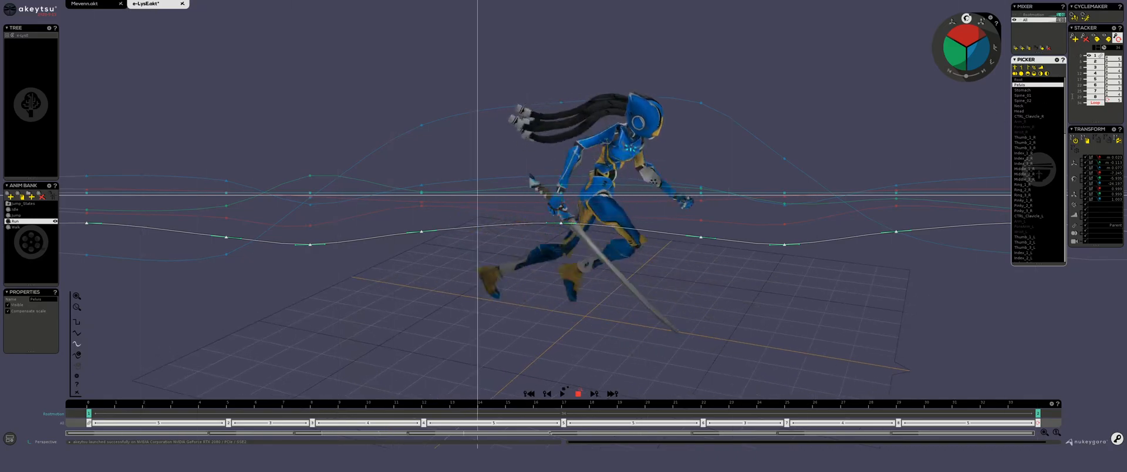
Select the Head and reduce the amplitude of its tall blue curve over the whole run cycle
left_click(1037, 133)
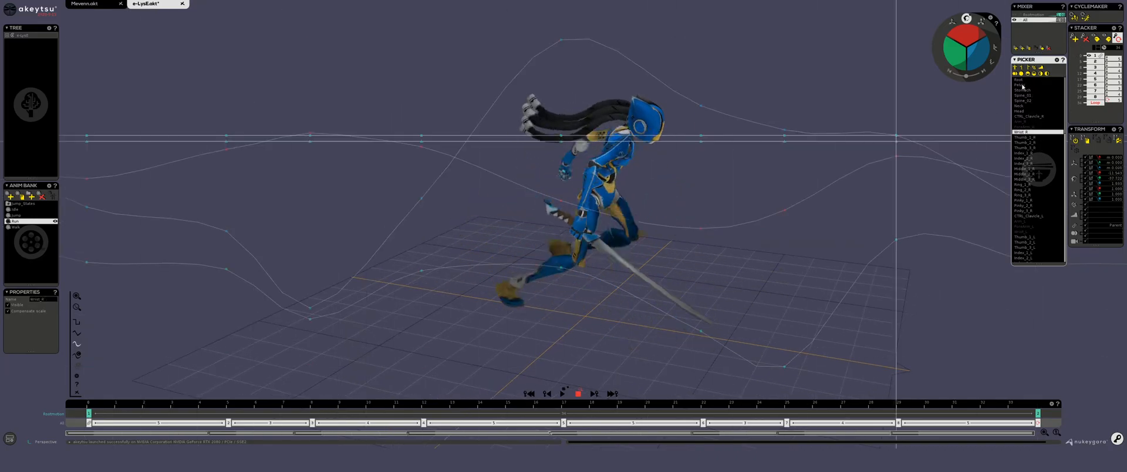
left_click(1035, 116)
left_click(1029, 111)
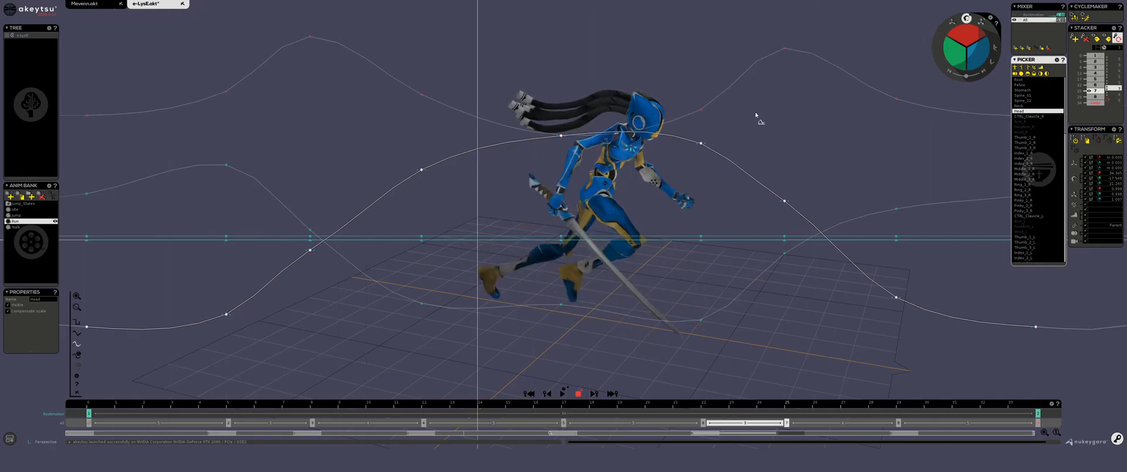
left_click_drag(423, 171, 473, 117)
left_click_drag(484, 177, 325, 260)
left_click(451, 242)
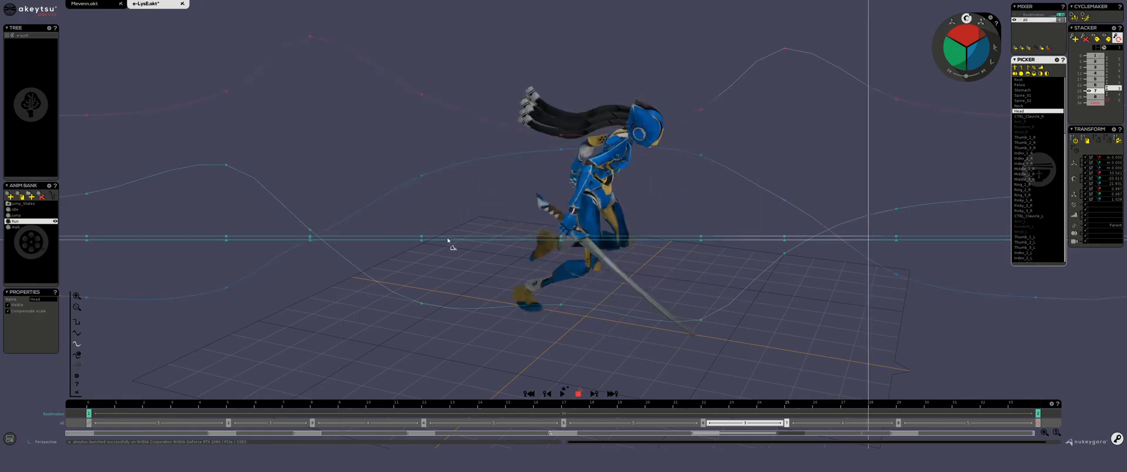
Select the three keys of the first hump in the Head's red curve and nudge them slightly down
left_click_drag(200, 27, 388, 160)
left_click_drag(366, 70, 420, 118)
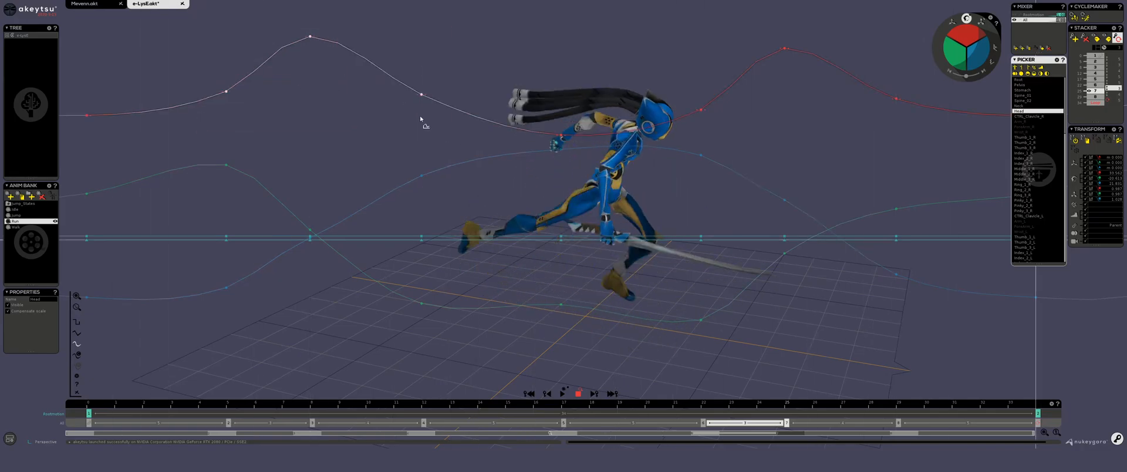
middle_click_drag(210, 155, 210, 144)
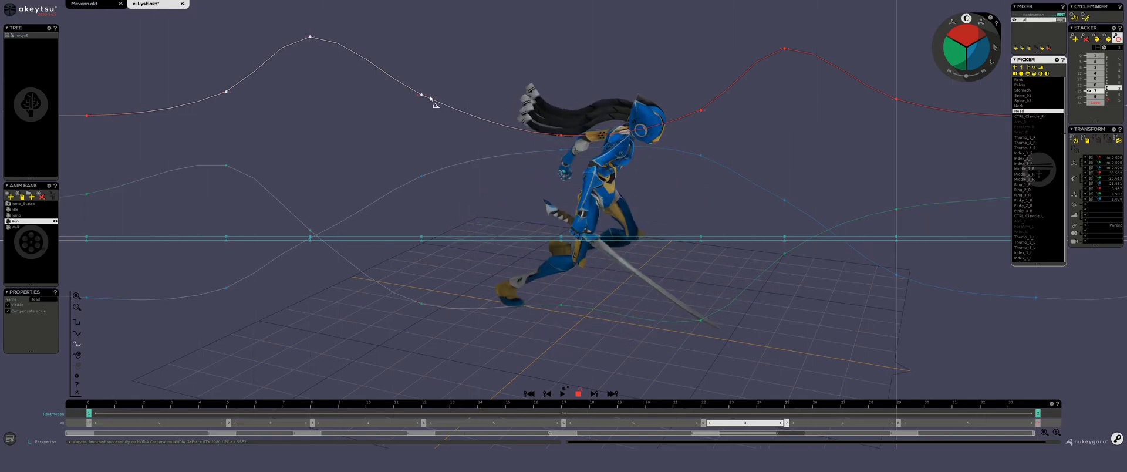
mouse_move(422, 95)
left_mouse_down()
mouse_move(421, 199)
mouse_move(407, 122)
mouse_move(423, 105)
left_mouse_up()
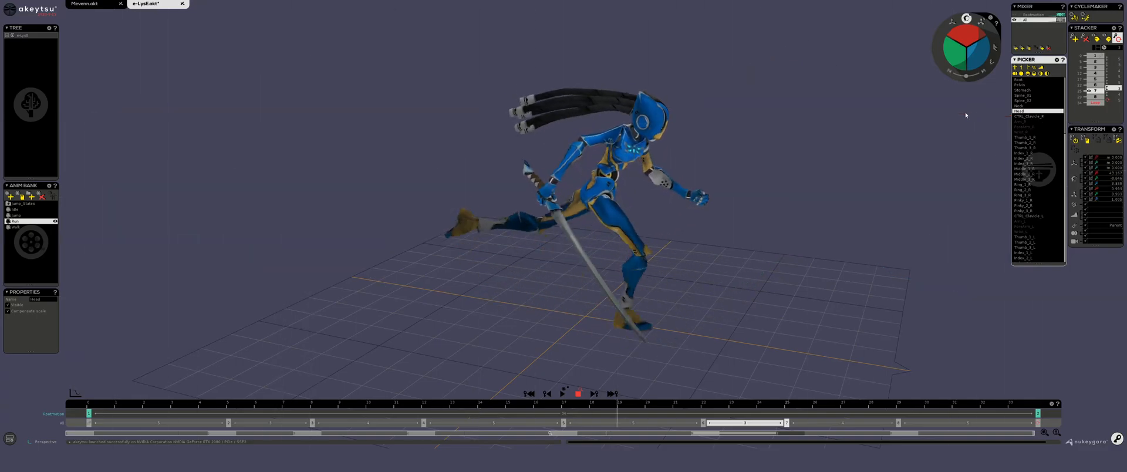
Stop playback and reselect the Pelvis with its highest-amplitude animation curve selected
left_click(797, 108)
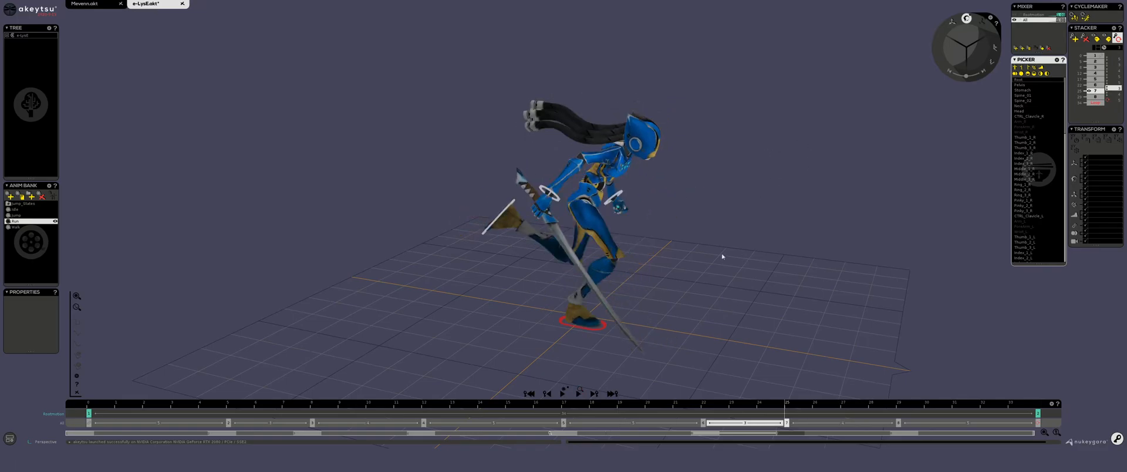
middle_click_drag(670, 268, 621, 206)
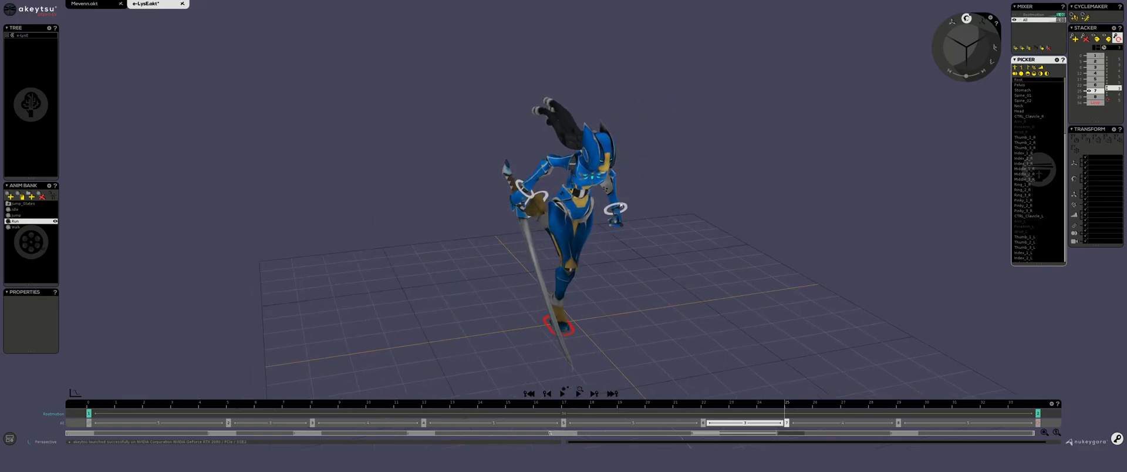
left_click(579, 203)
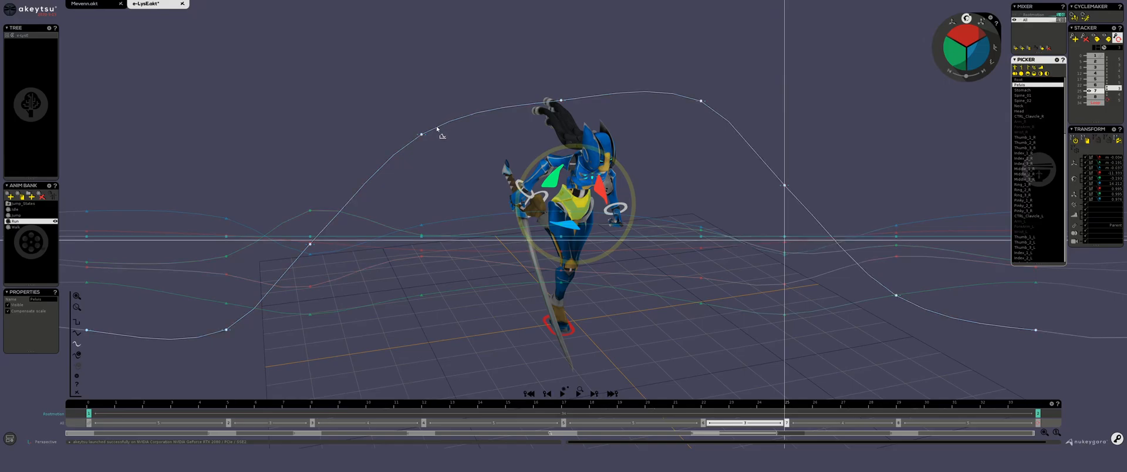
Strongly reduce the amplitude of the Pelvis's selected curve over the whole cycle and play the run from its first frame
left_click_drag(787, 186, 764, 235)
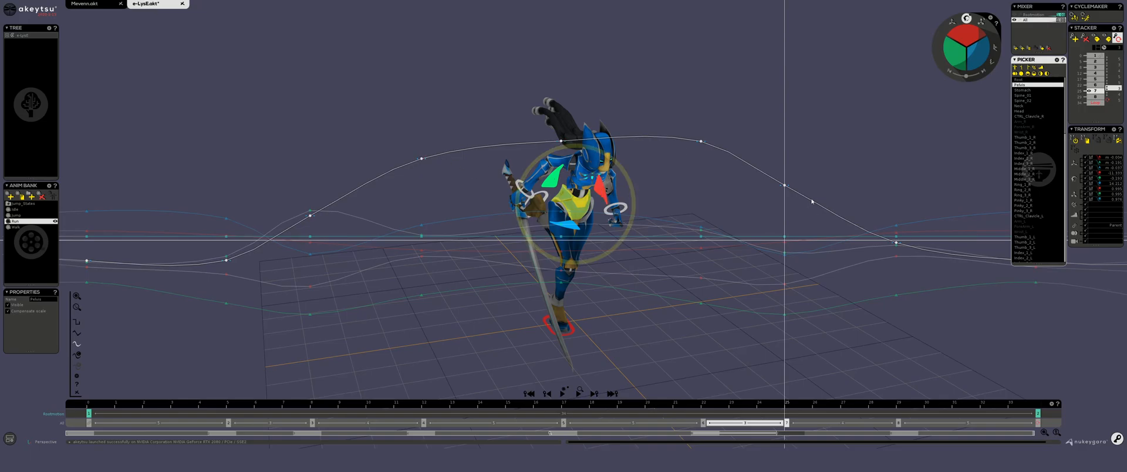
left_click_drag(310, 216, 323, 302)
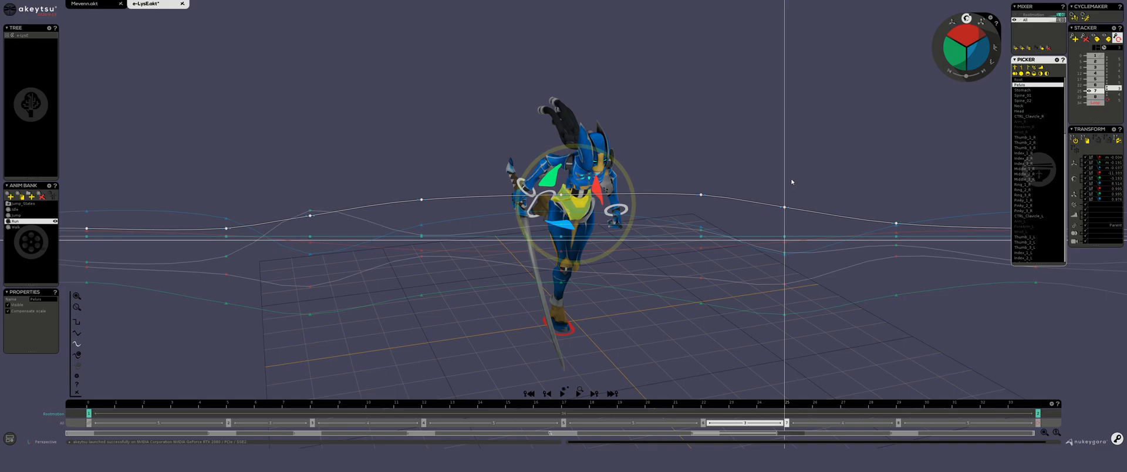
left_click_drag(785, 406, 87, 410)
key("space")
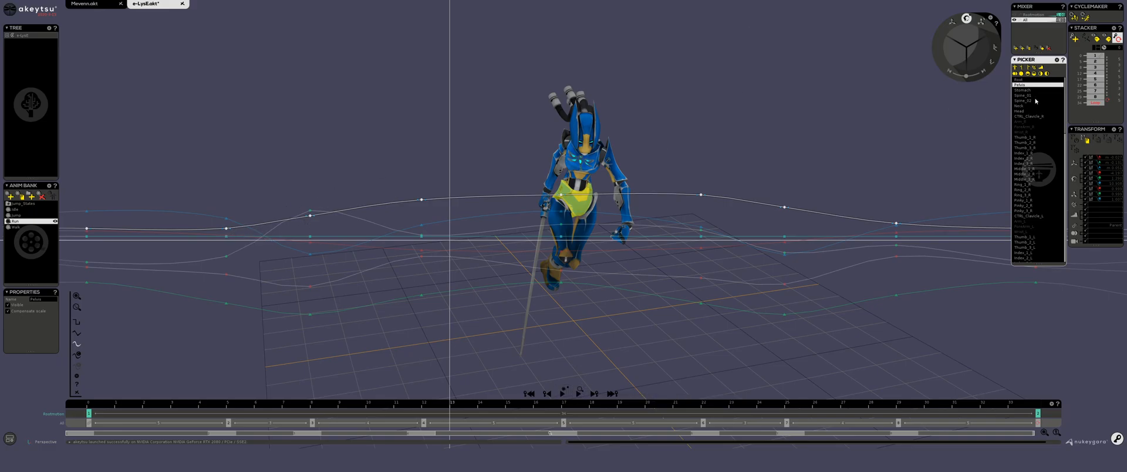
Extend the selection from the Pelvis through the right wrist and select all their animation curves over the whole cycle
left_click(1041, 132, "shift")
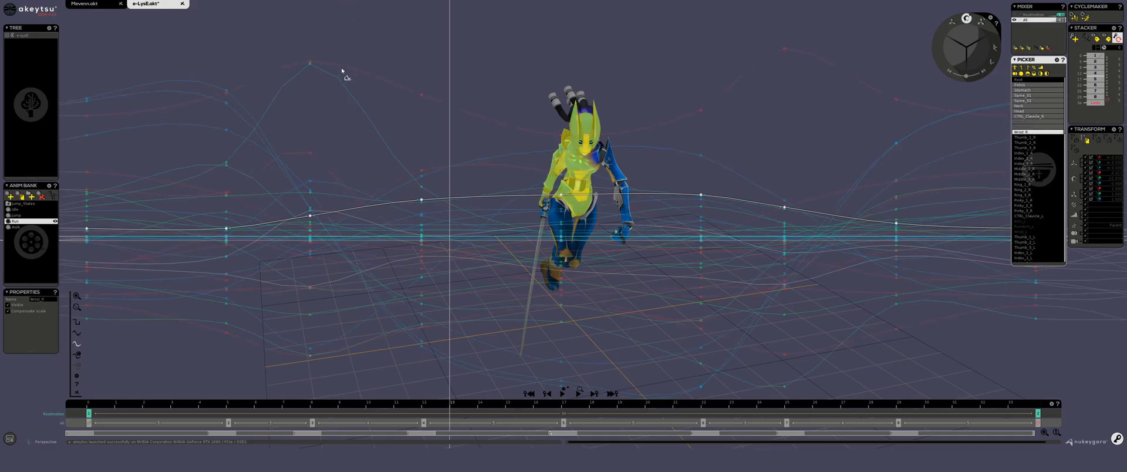
left_click_drag(370, 381, 370, 383)
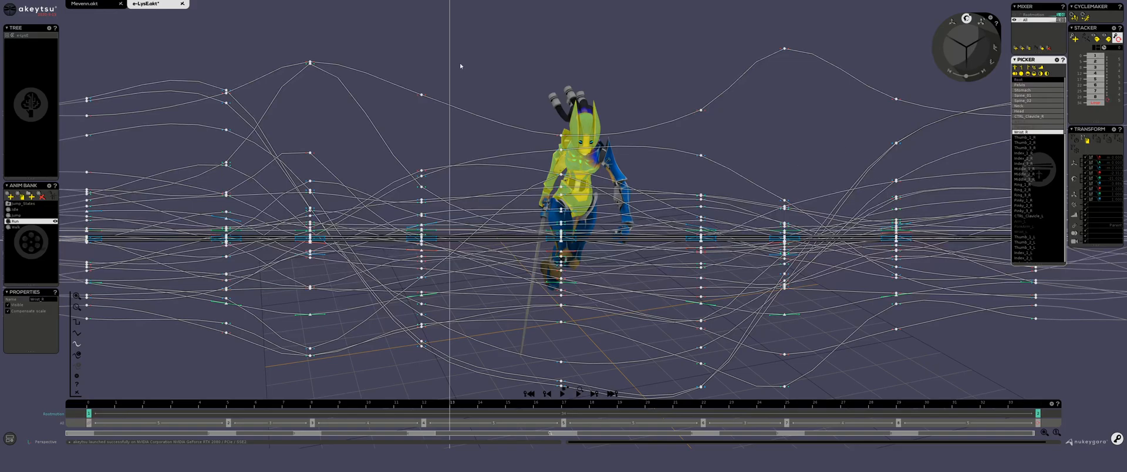
left_click(354, 411)
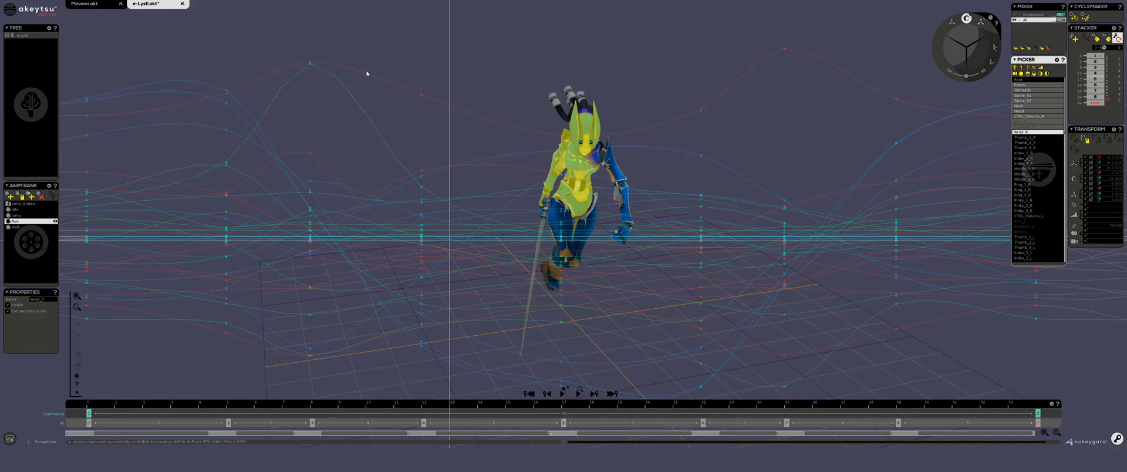
left_click(1100, 190)
left_click(1100, 199)
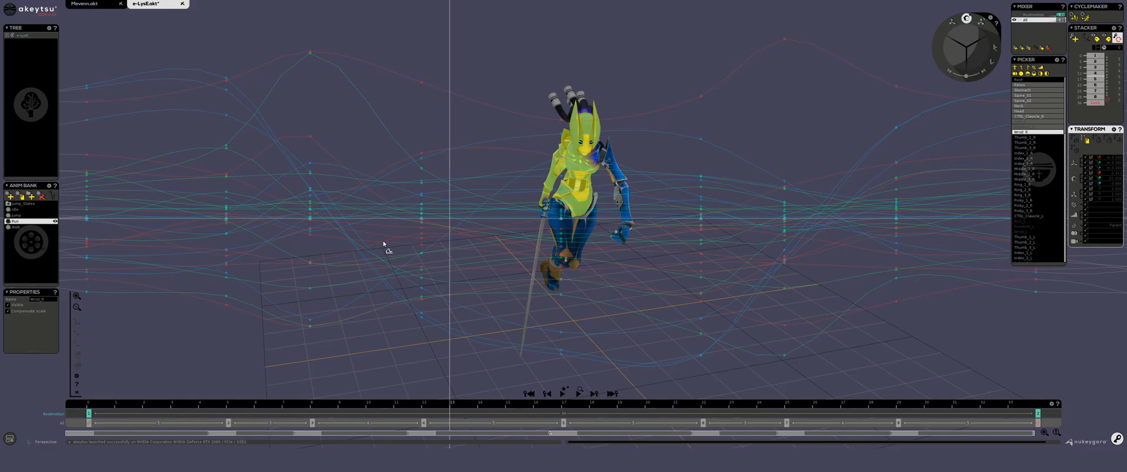
left_click_drag(237, 34, 271, 357)
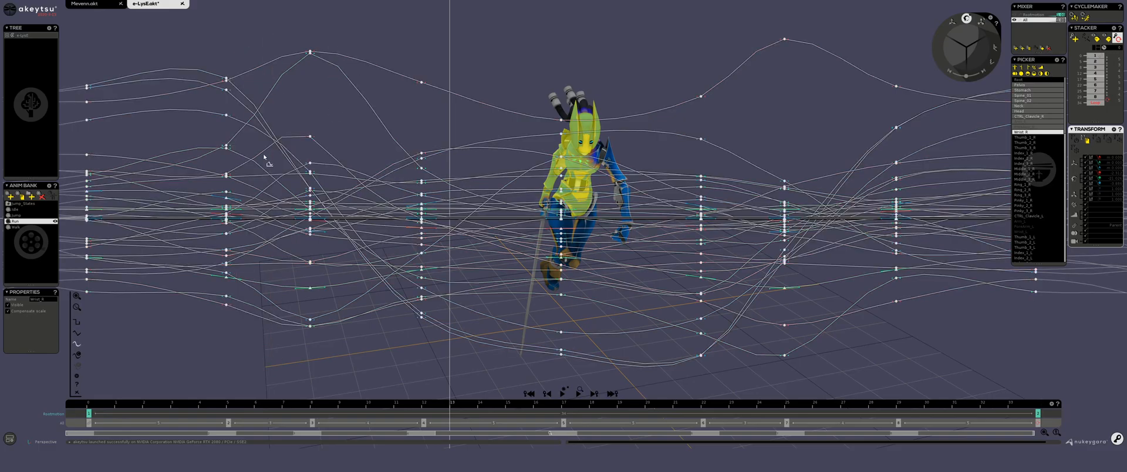
Try rescaling all selected curves while playing the cycle, and undo the curve changes back to the Pelvis's original curve
left_click_drag(310, 216, 327, 319)
middle_click_drag(333, 302, 457, 297)
key("space")
key("ctrl+z")
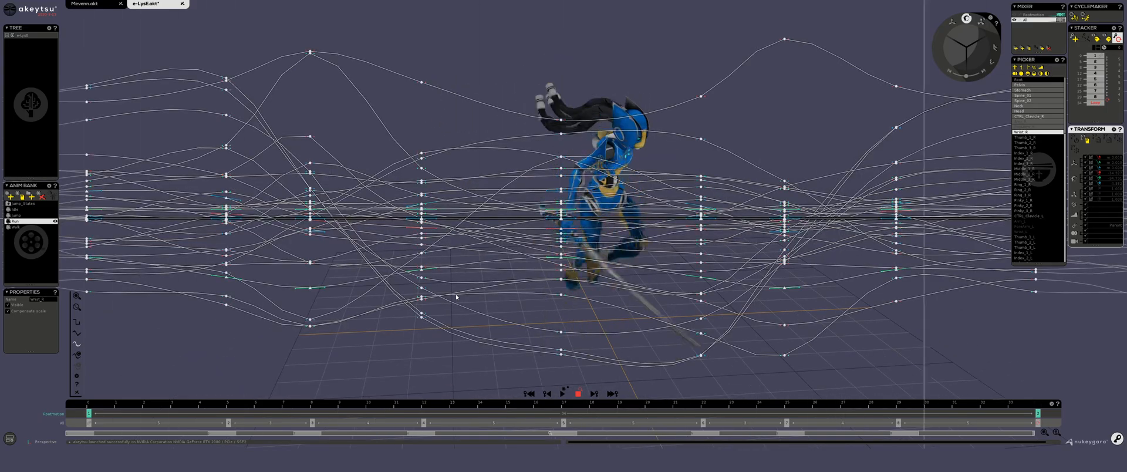
left_click(785, 263)
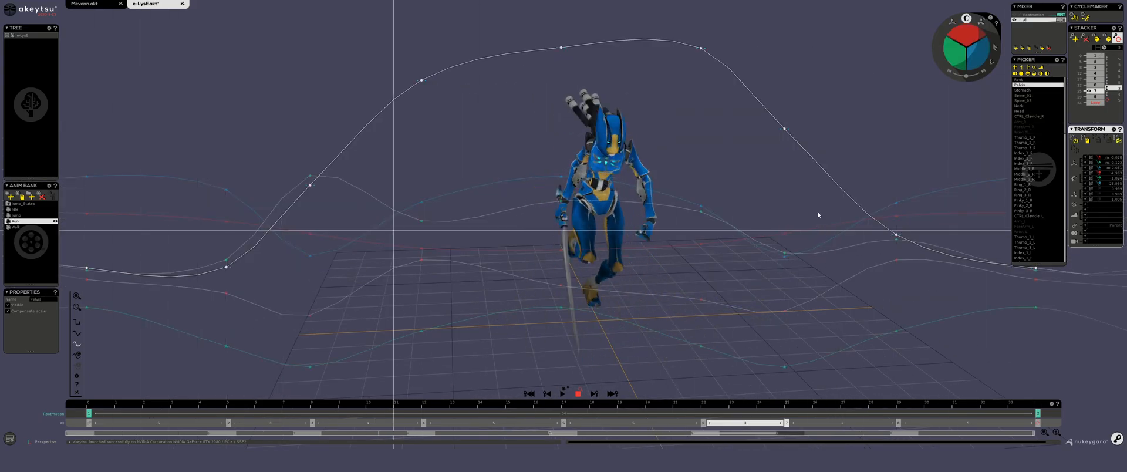